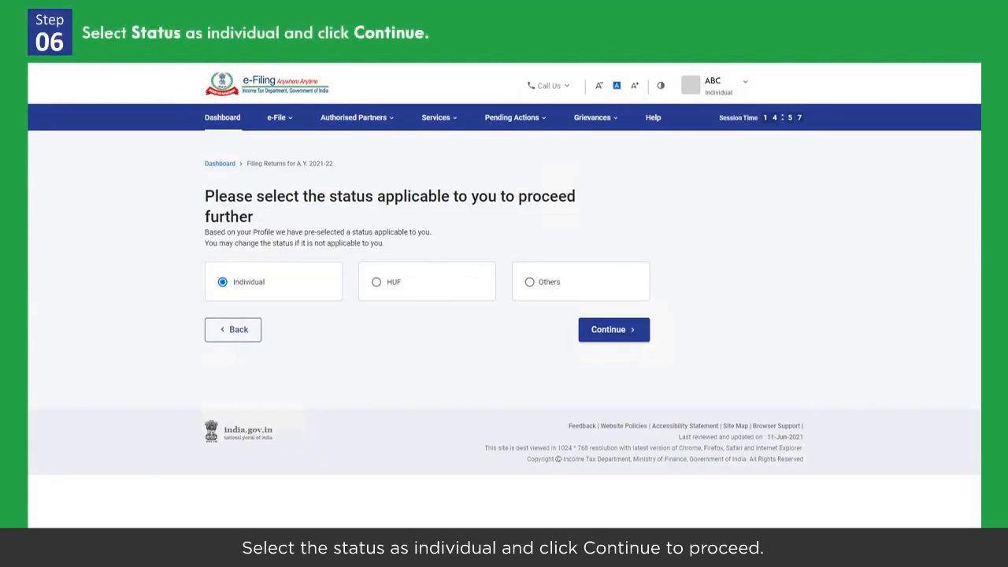
Keep the Individual status and use the help wizard for choosing an ITR form to continue with ITR-1
click(614, 330)
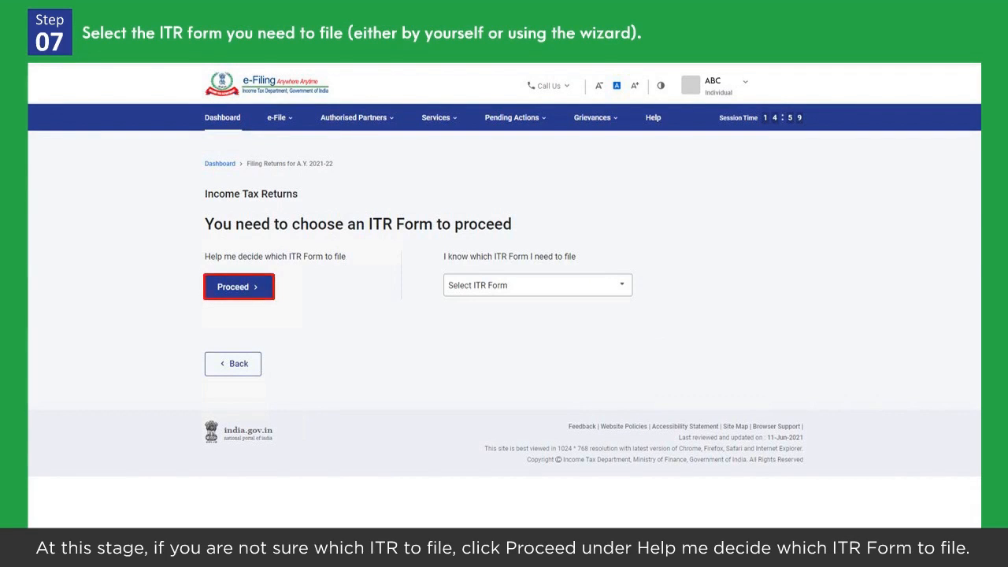
click(239, 286)
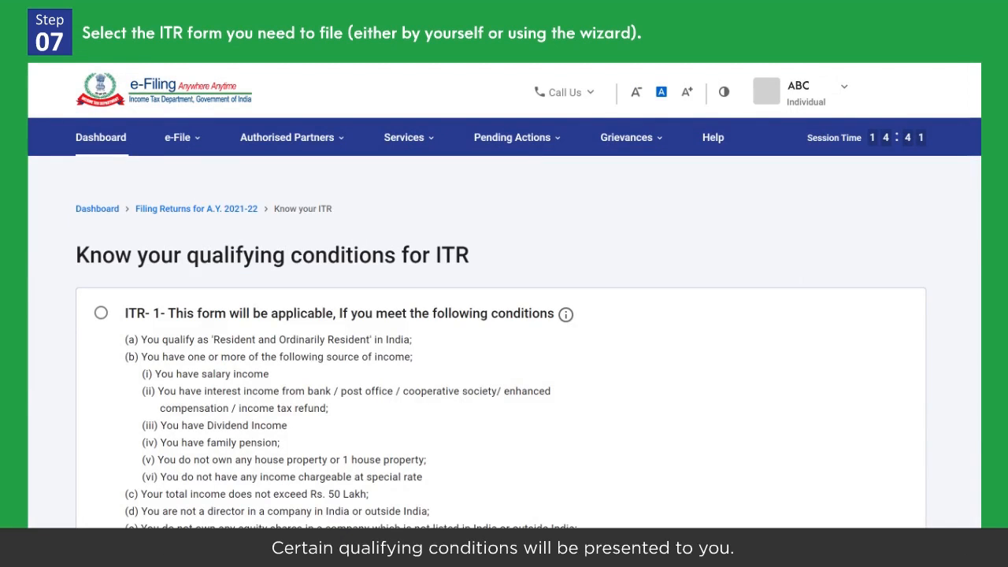
scroll(501, 342, down, 8)
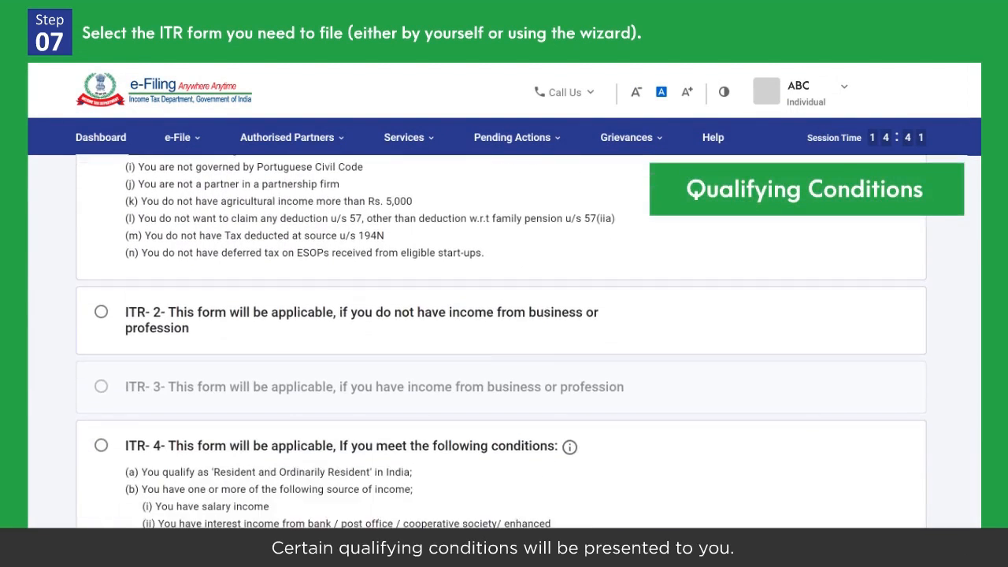
scroll(501, 342, down, 3)
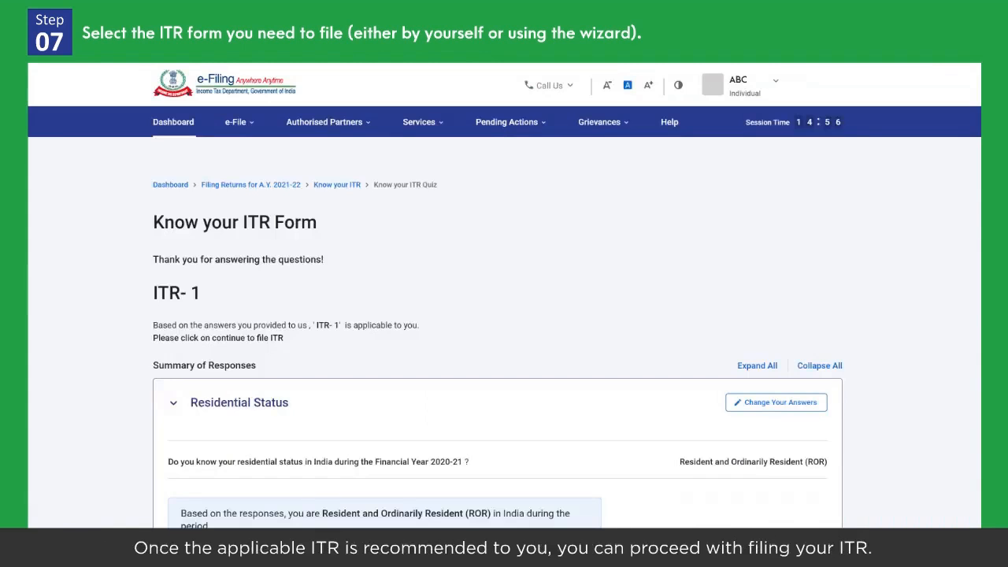
scroll(498, 331, down, 5)
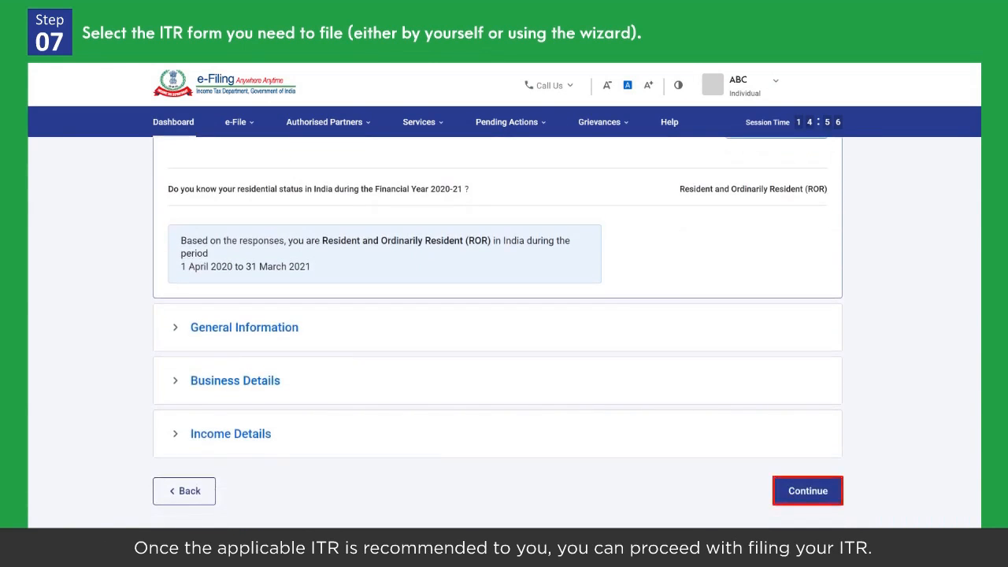
click(808, 491)
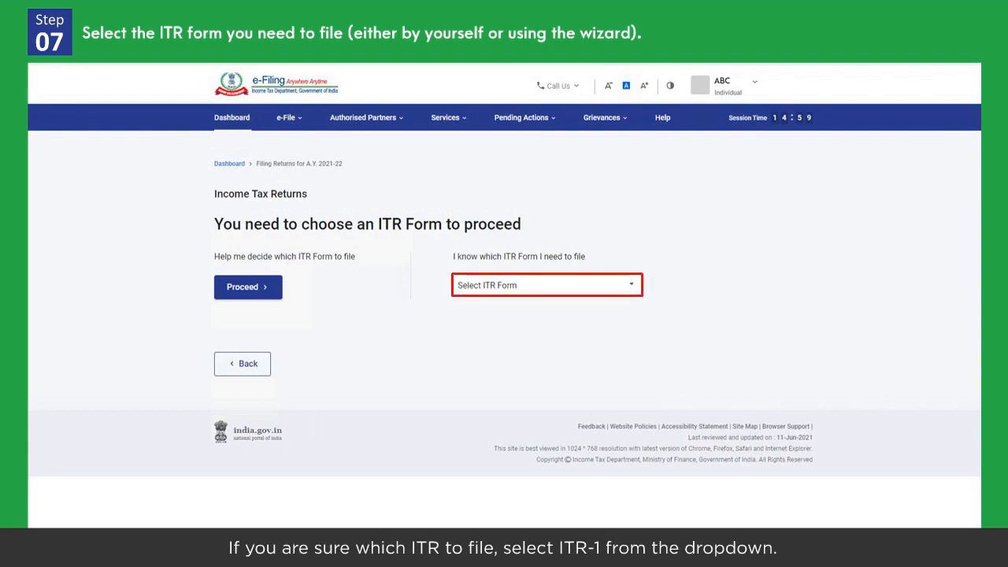
Choose ITR-1 directly as the known form to file and start the return
click(484, 285)
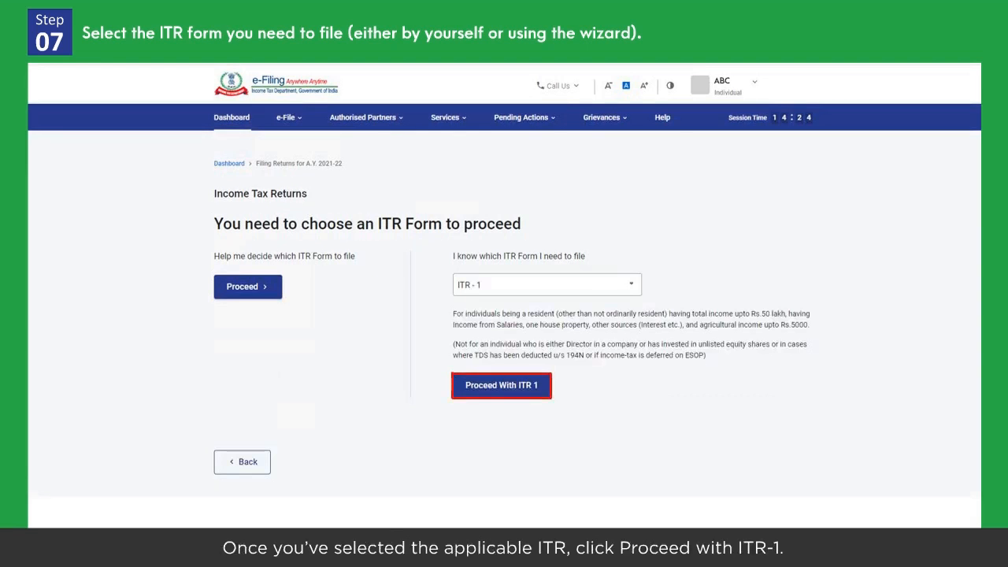
click(501, 385)
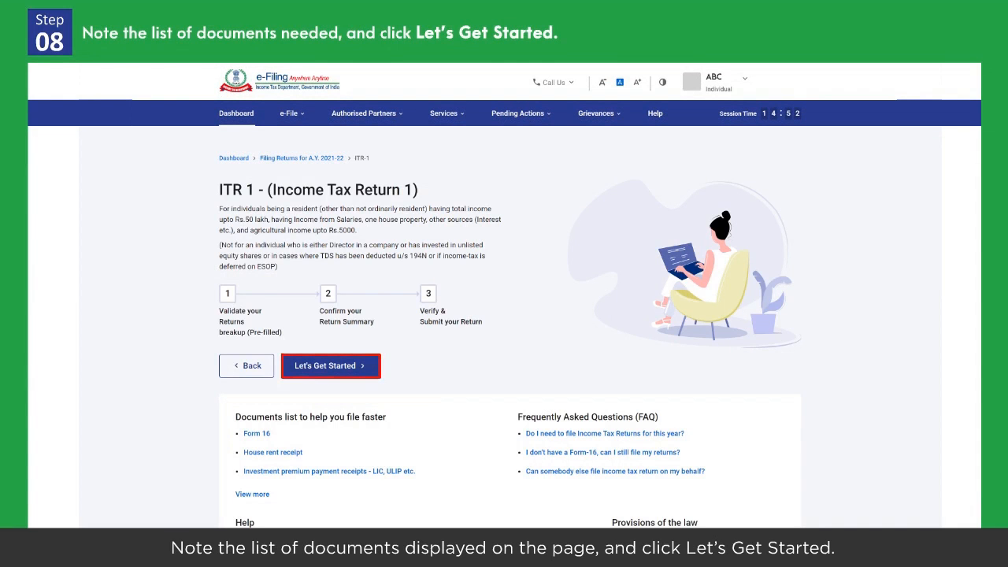
click(331, 365)
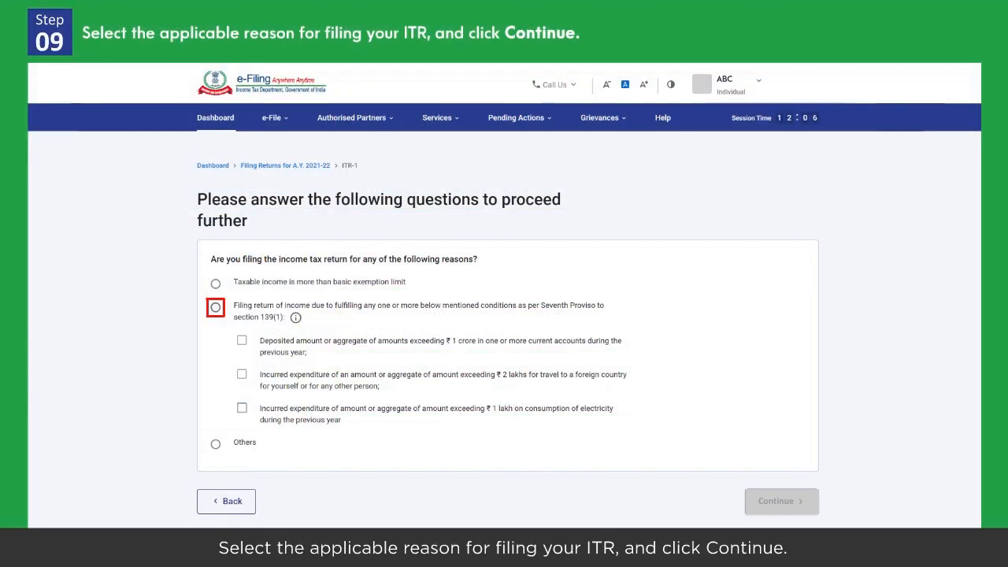
Give the Seventh Proviso to section 139(1) as filing reason, with electricity expenditure exceeding ₹1 lakh, and continue
click(216, 308)
click(242, 408)
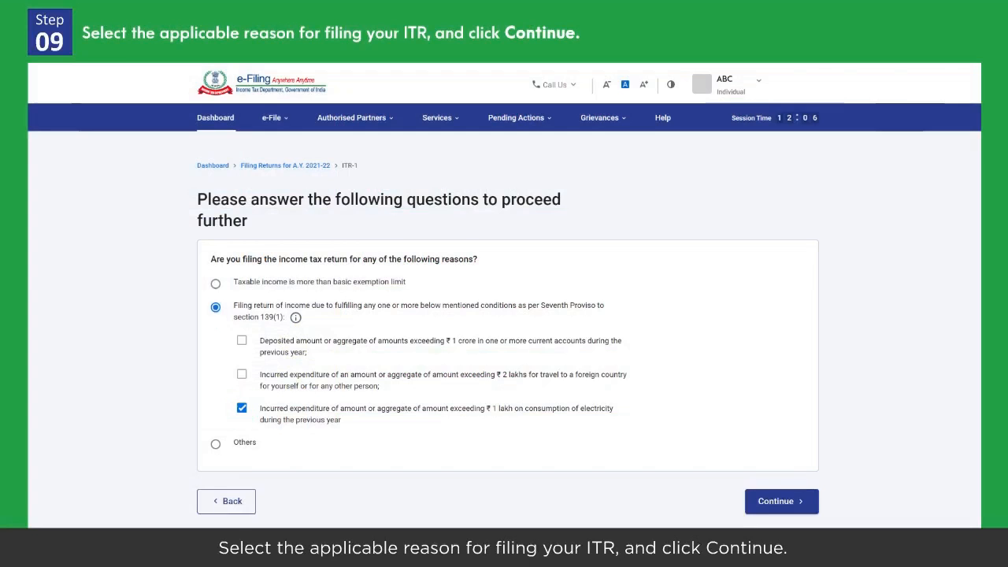
click(781, 501)
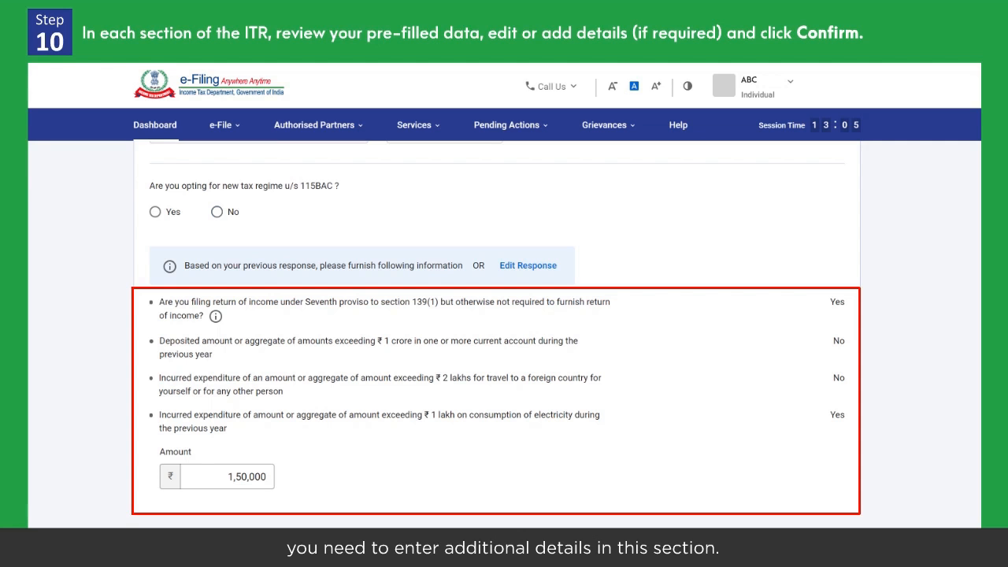
Confirm the Personal Information section and download the draft return as JSON from the return summary
scroll(497, 334, down, 5)
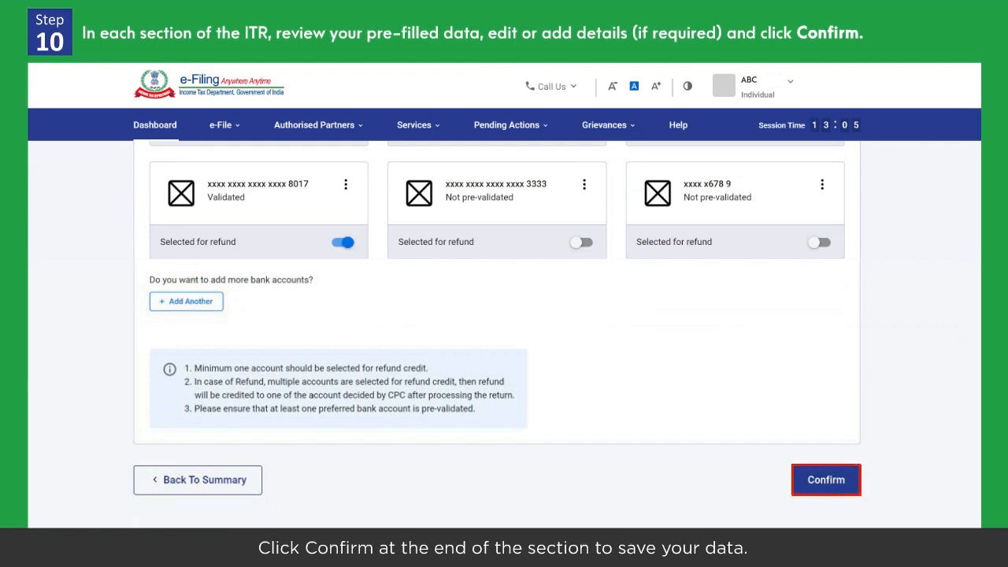
click(827, 480)
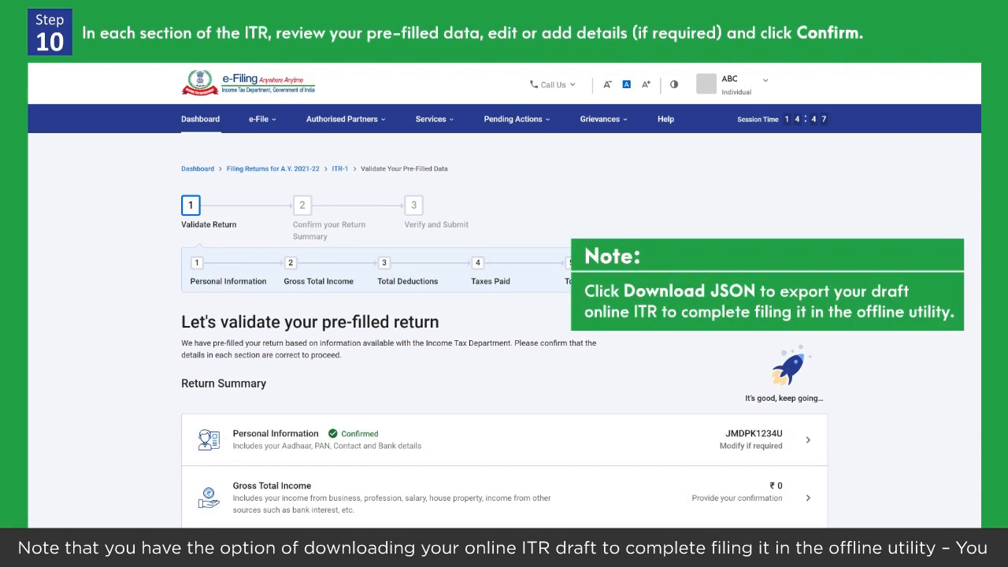
scroll(504, 331, down, 3)
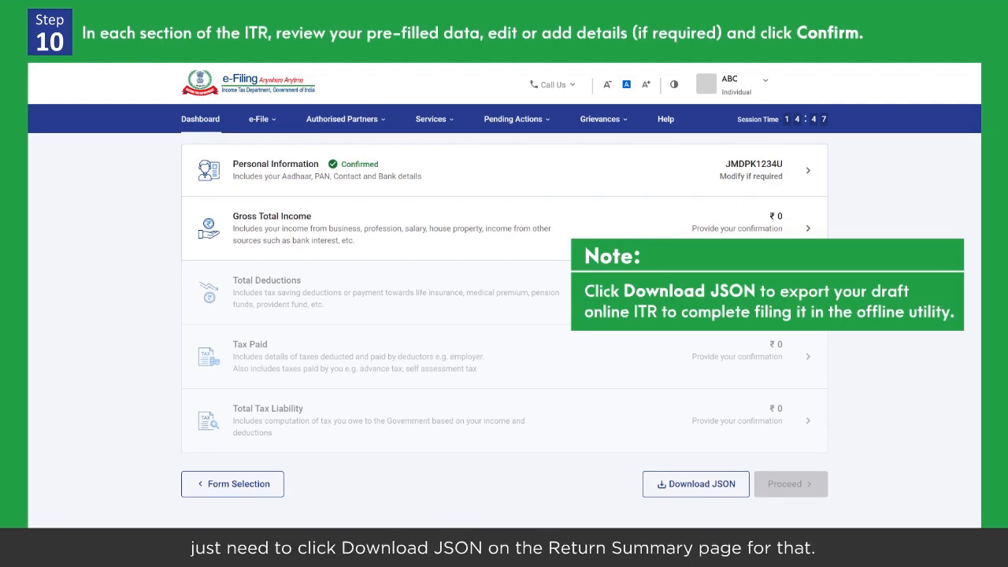
click(698, 484)
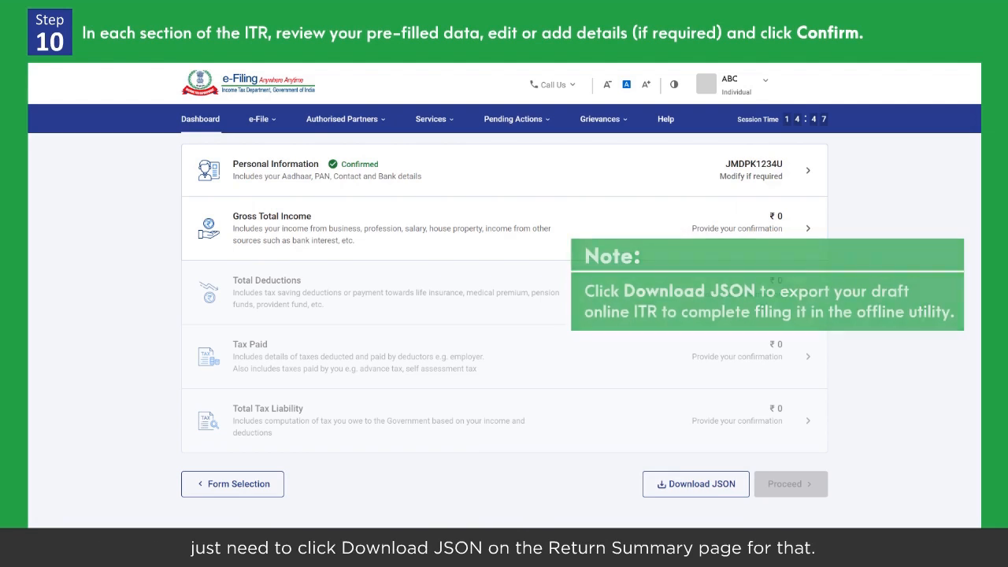
scroll(504, 331, up, 2)
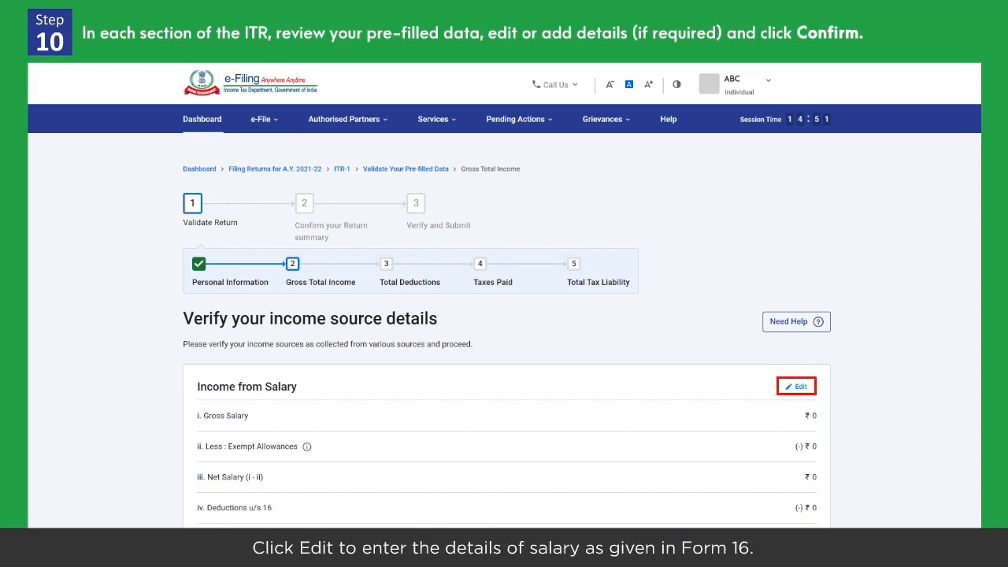
Edit the income from salary with ₹10,00,000 salary, ₹50,000 perquisites and ₹5,000 professional tax, and save it
click(798, 386)
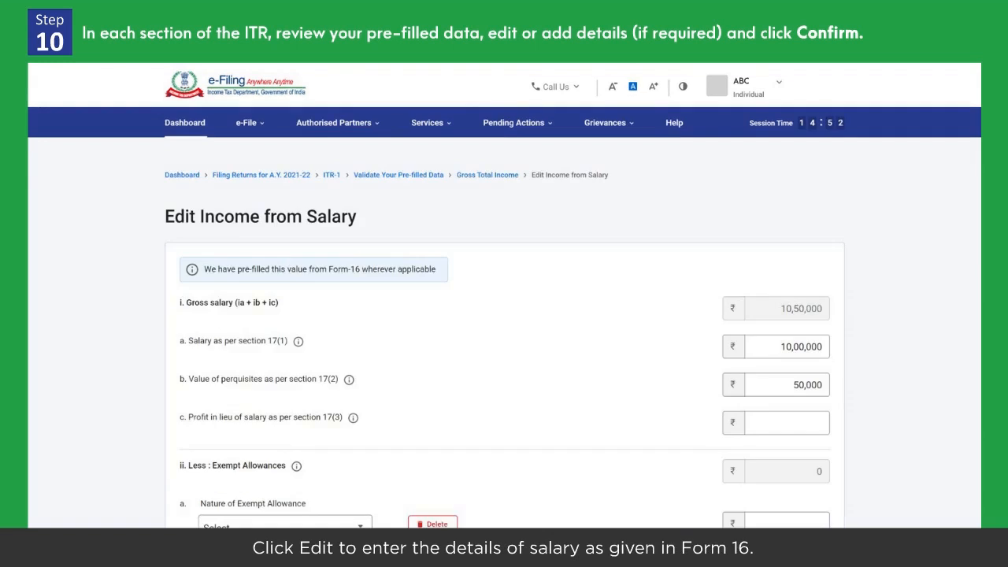
scroll(504, 333, down, 7)
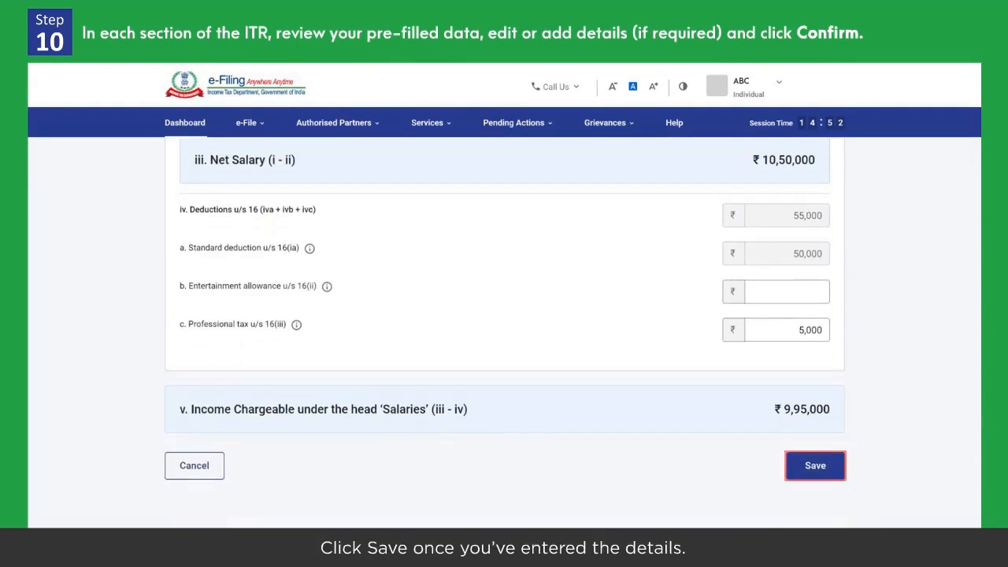
click(815, 466)
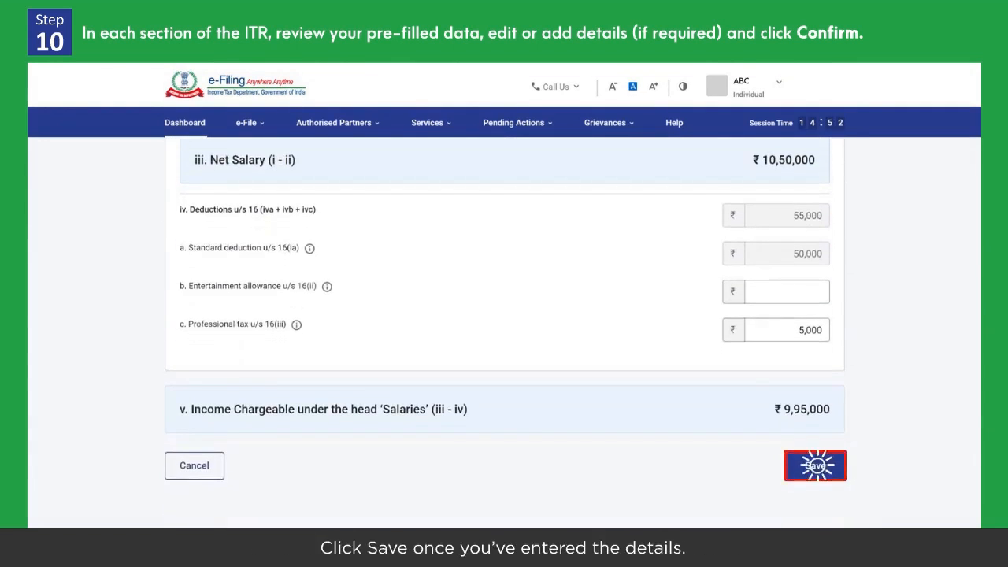
Add a house property of type Self Occupied to the income from house property
scroll(504, 333, down, 3)
scroll(504, 332, down, 1)
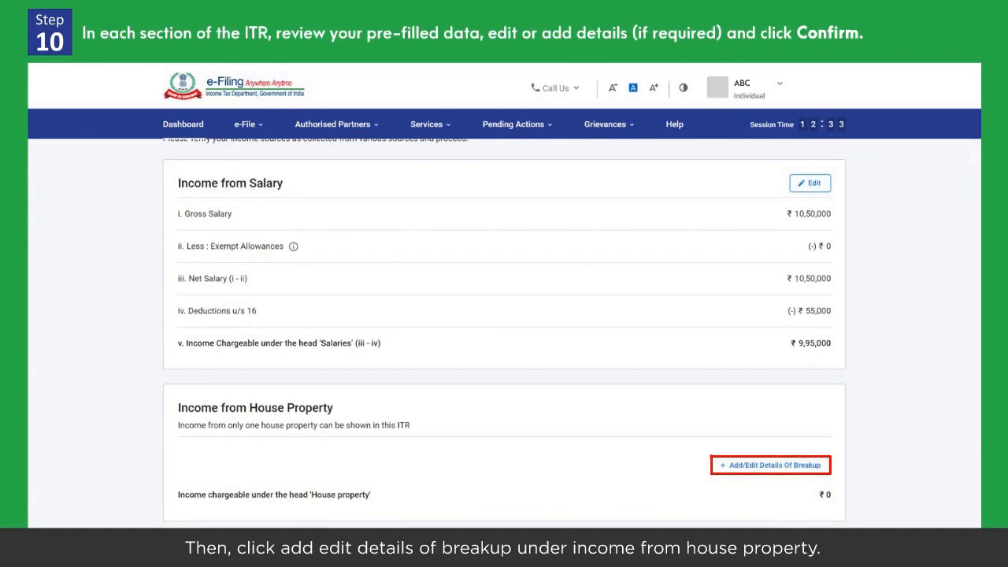
click(771, 465)
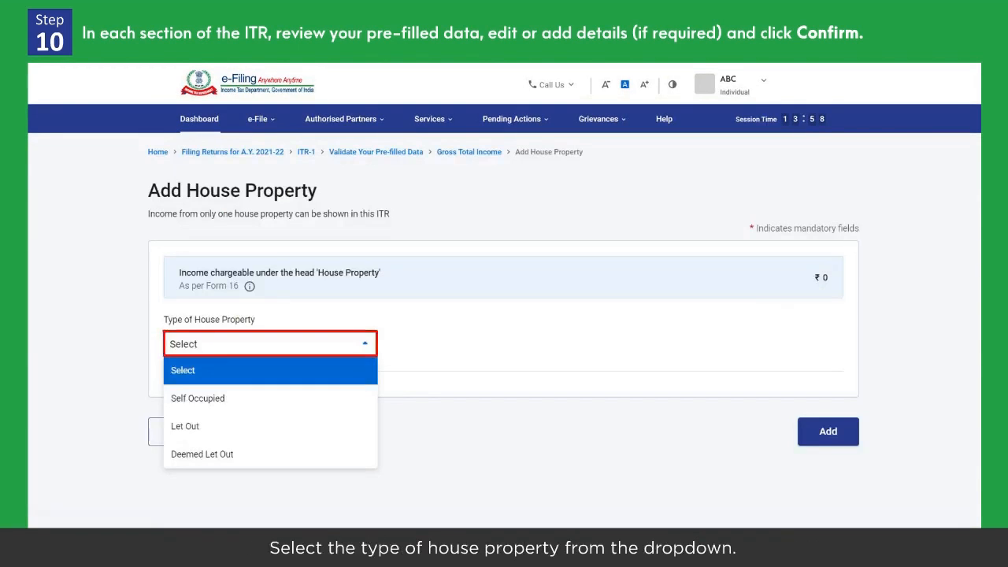
click(271, 343)
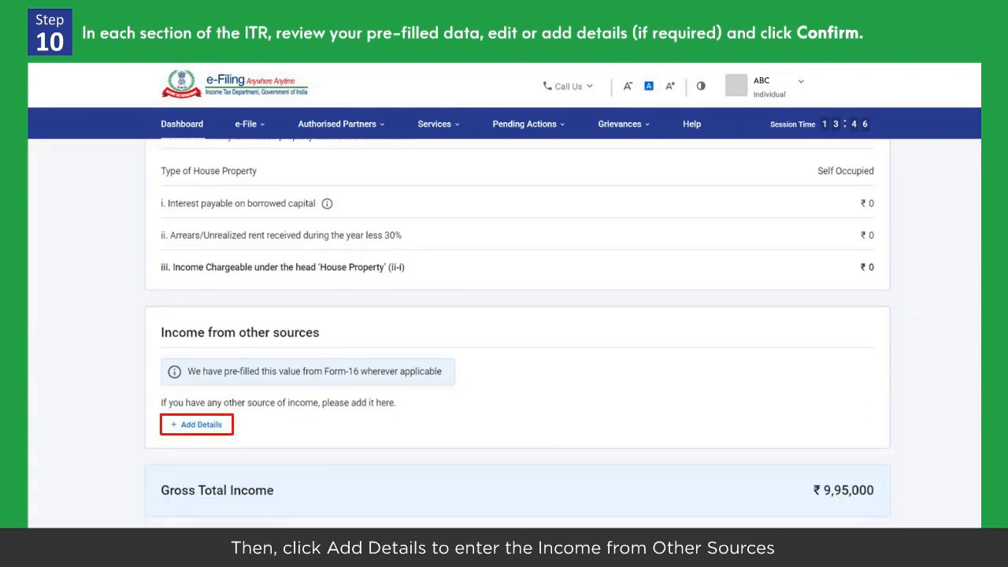
Add and tick ₹10,000 interest from a saving account under income from other sources, and confirm the Gross Total Income section
click(199, 425)
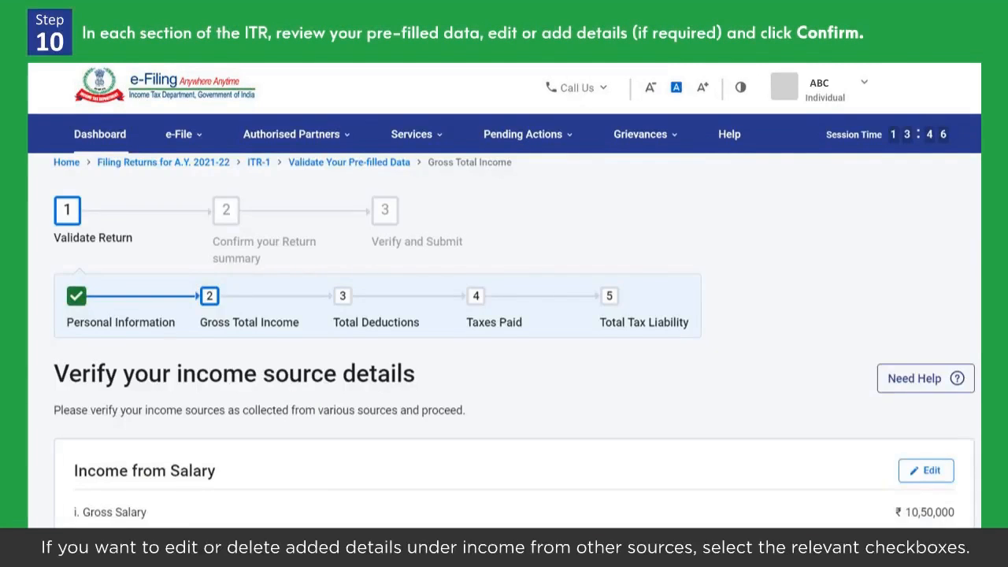
scroll(514, 340, down, 7)
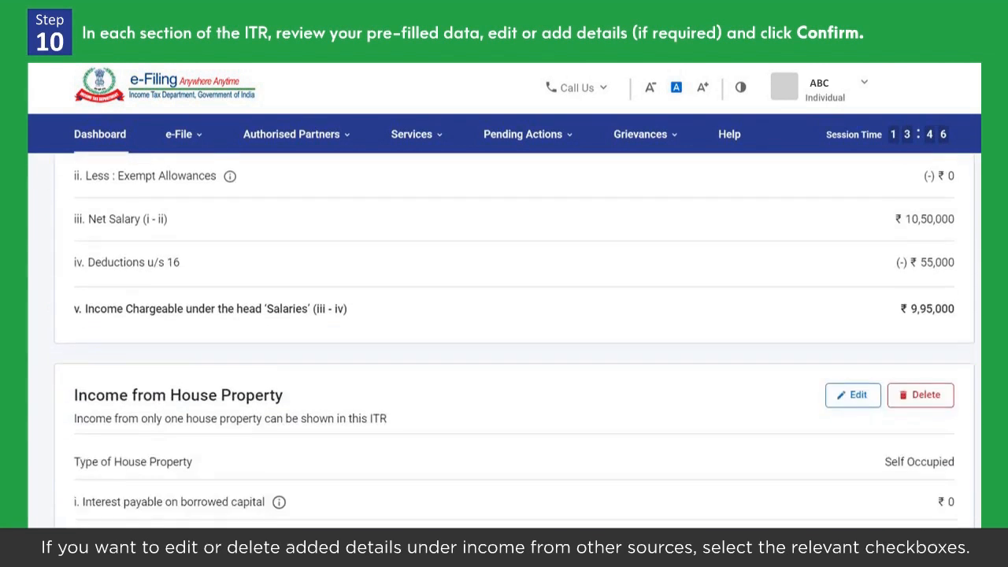
scroll(515, 340, down, 4)
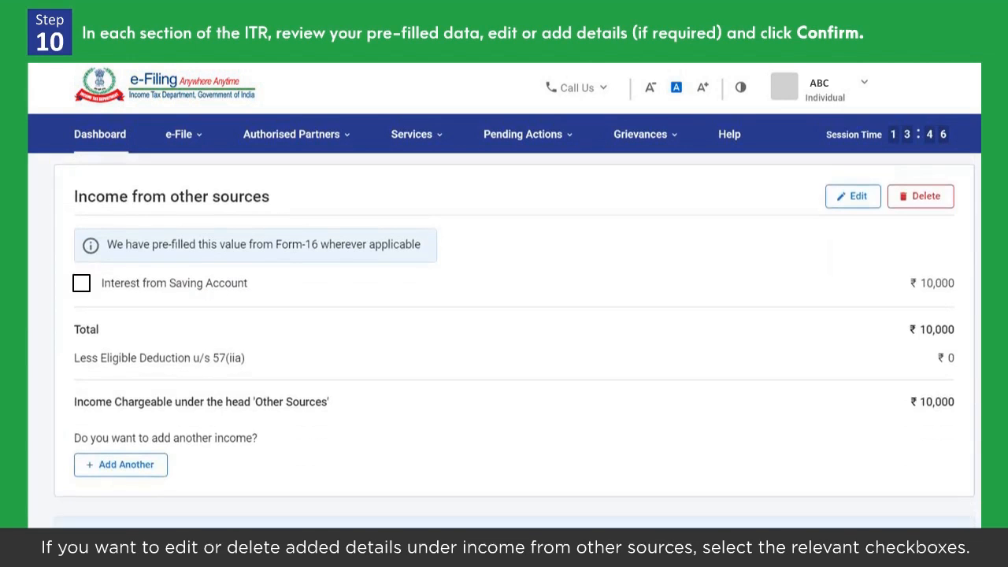
click(81, 283)
scroll(514, 340, down, 4)
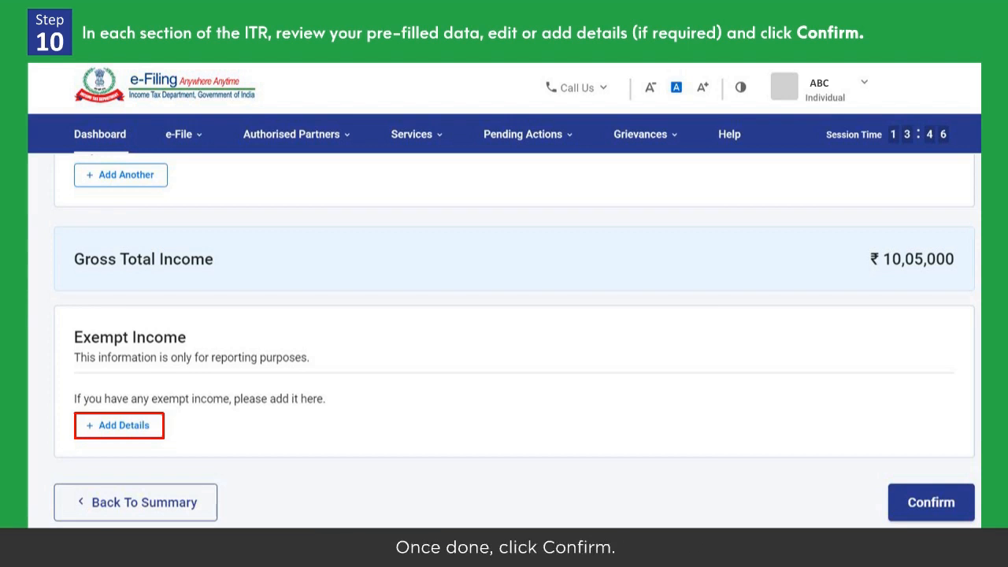
click(932, 502)
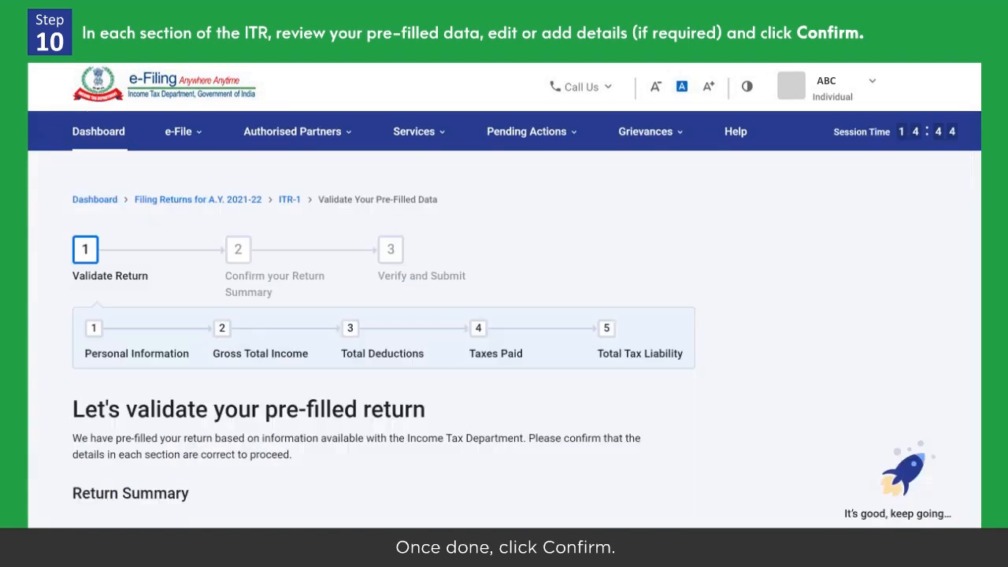
Answer the deduction questions with Yes for 80C (₹1,00,000), 80CCD(2) (₹2,000) and 80D, No for the others, and continue
scroll(504, 316, down, 4)
scroll(504, 315, down, 3)
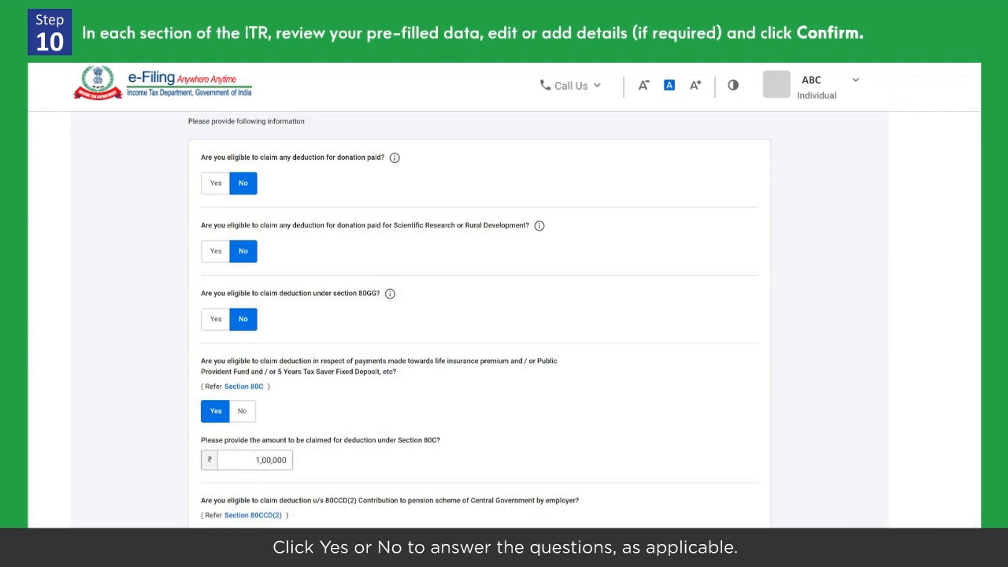
scroll(479, 319, down, 4)
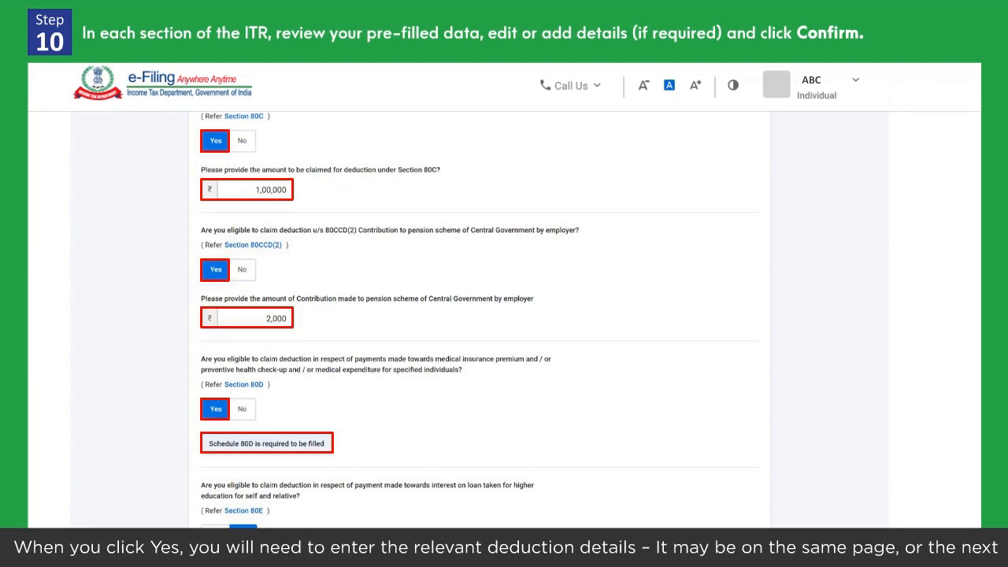
scroll(479, 319, down, 3)
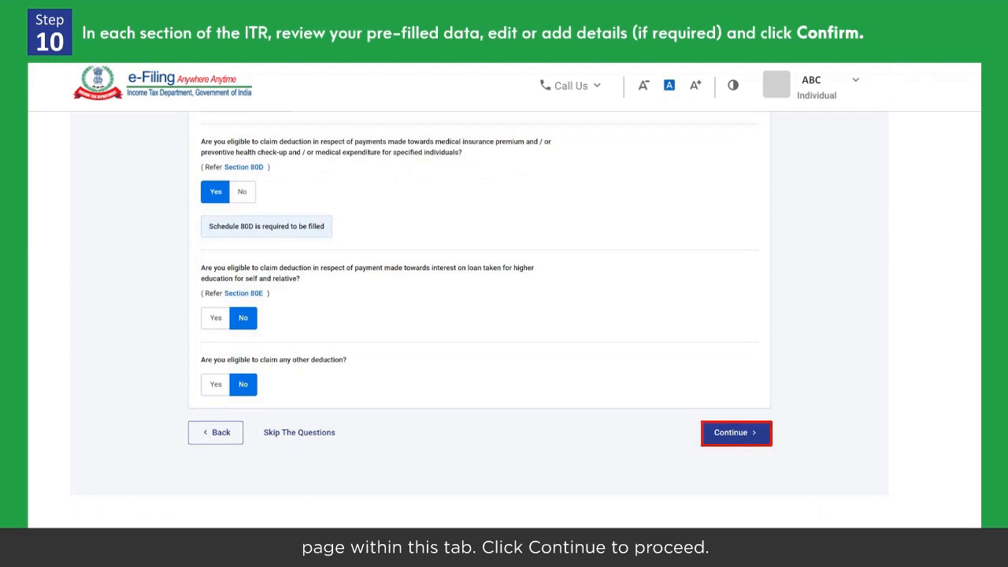
click(735, 433)
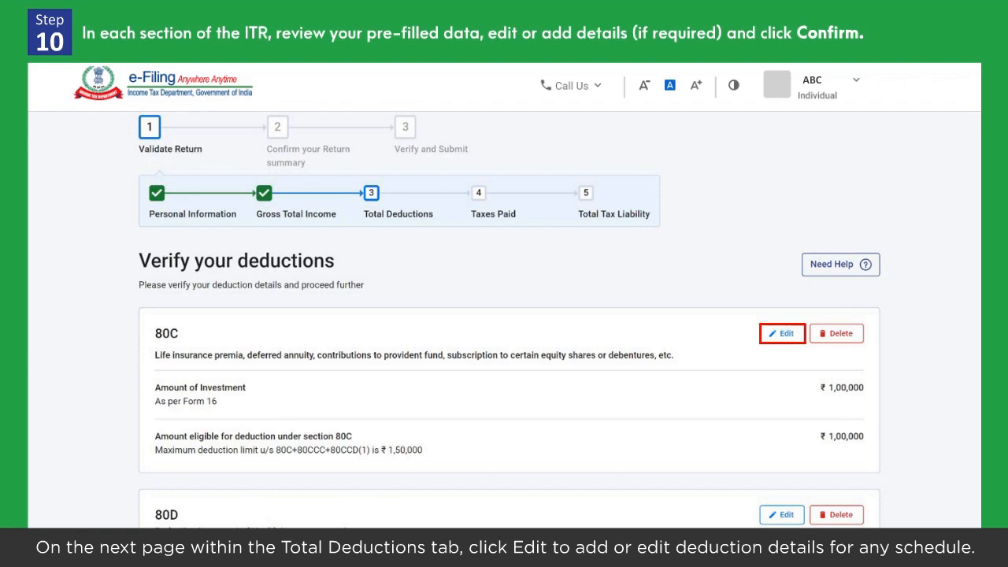
Edit the 80D deduction with ₹1,000 health insurance for Self & Family including Senior Citizen, not claiming for parents, and save it
click(784, 333)
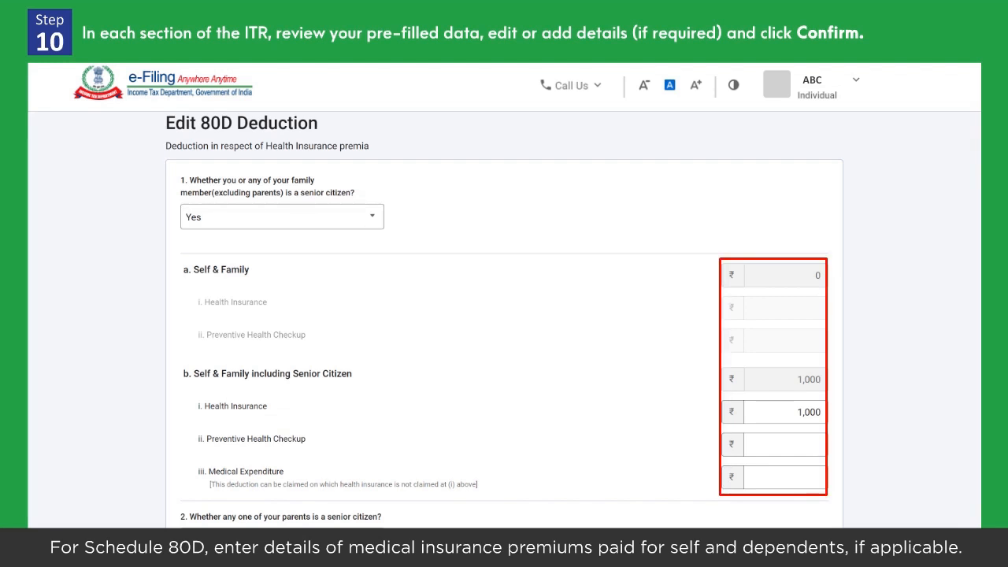
scroll(505, 319, down, 5)
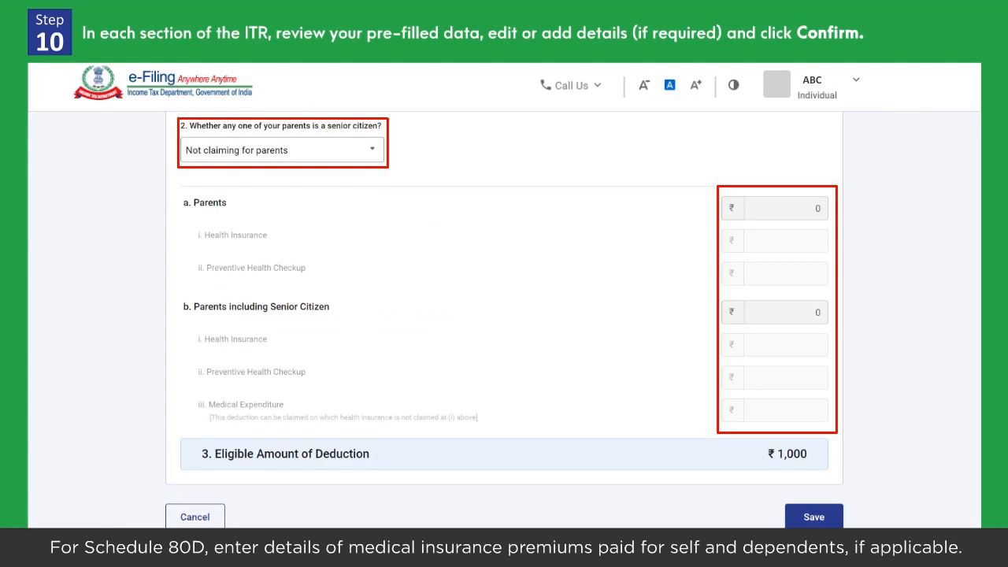
scroll(504, 319, up, 4)
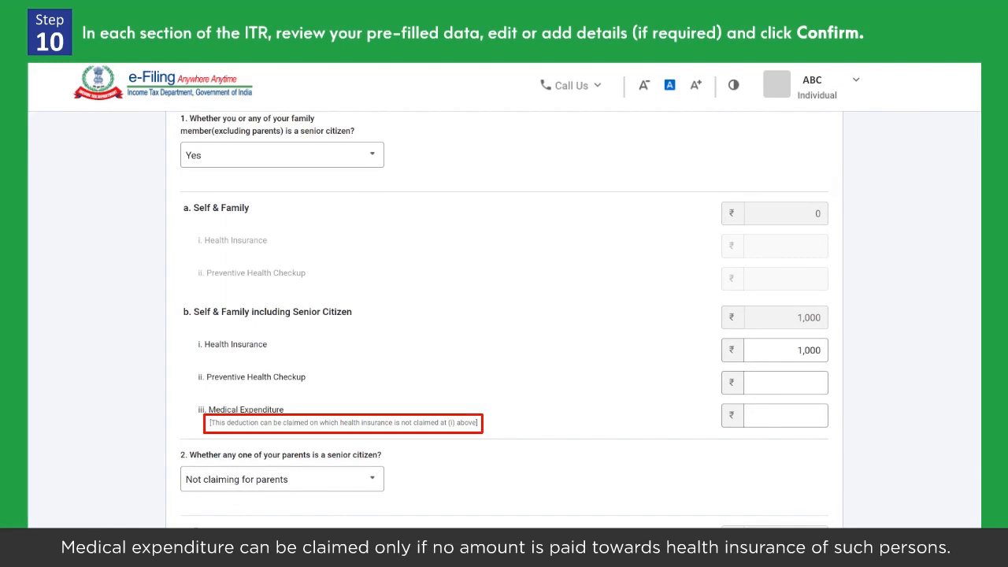
scroll(504, 319, down, 5)
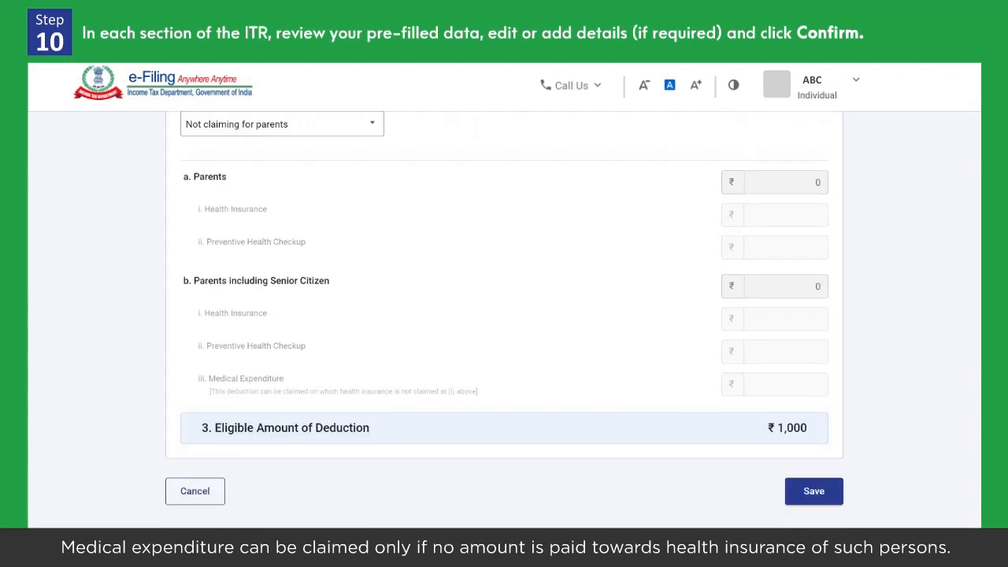
click(815, 492)
Start adding an 80G deduction for donations to certain funds and charitable institutions from the other eligible claims
scroll(504, 319, down, 2)
scroll(504, 319, down, 5)
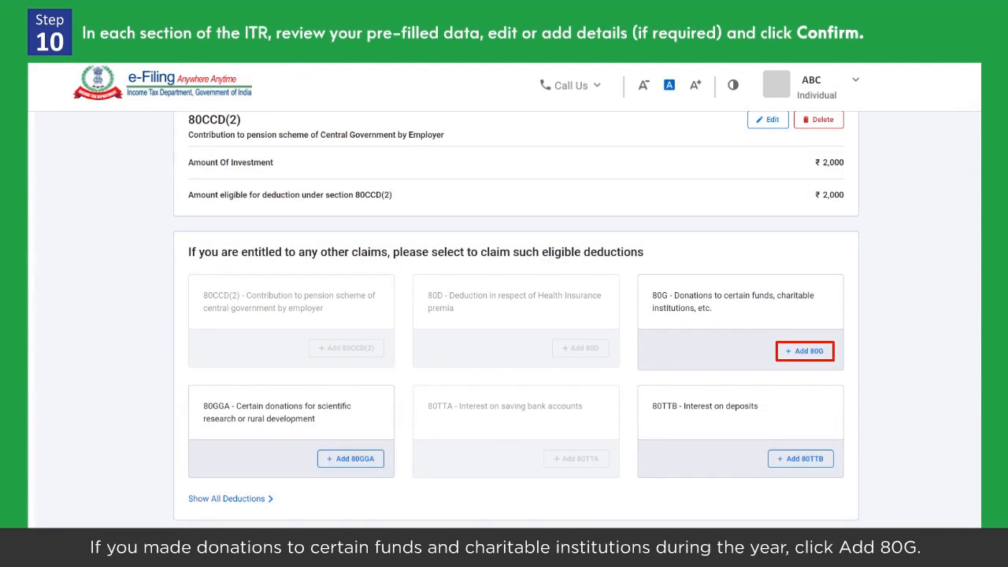
click(805, 351)
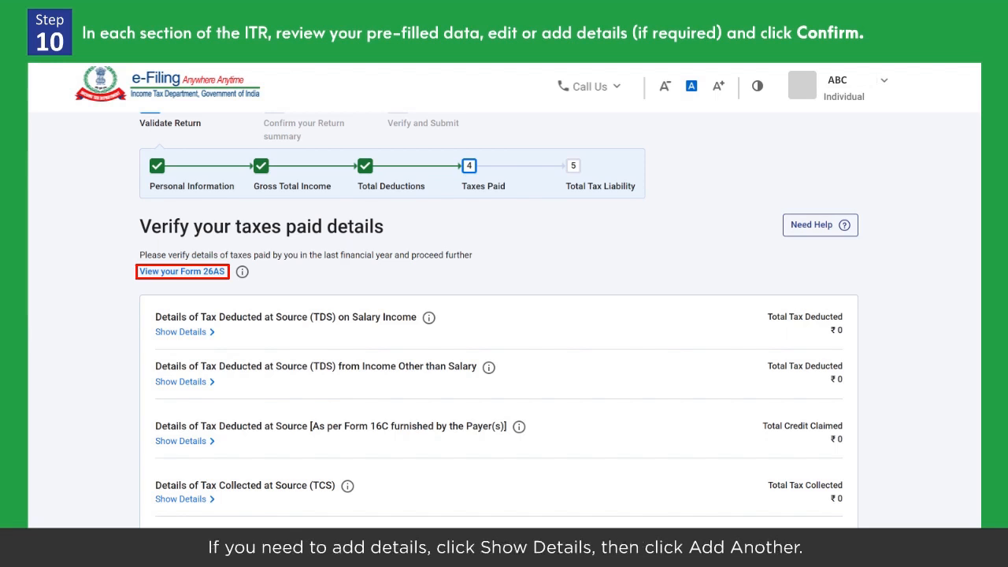
Add another deductor with ₹20,000 tax deducted under TDS on Salary Income, and confirm the Taxes Paid section
click(185, 333)
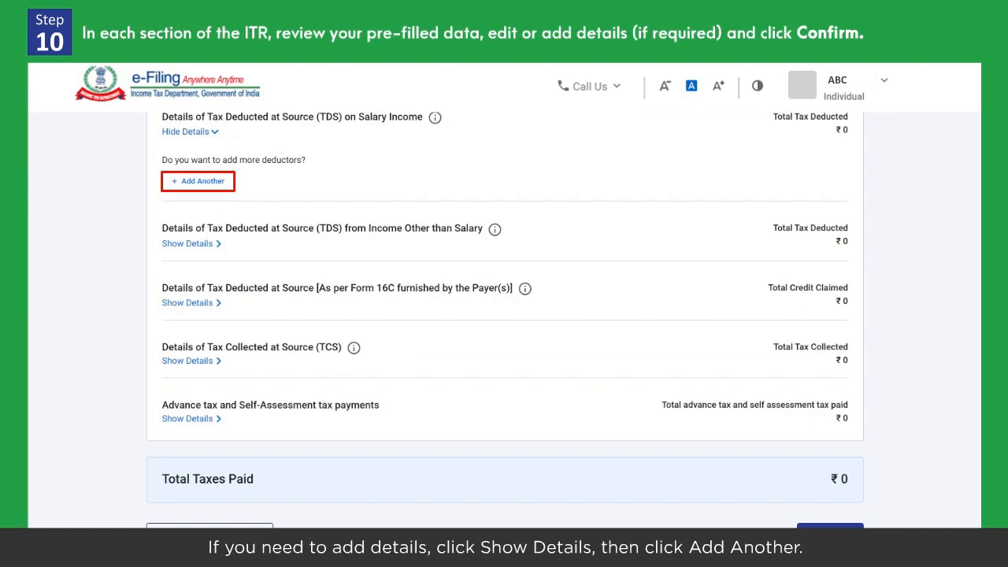
scroll(504, 315, down, 1)
click(200, 130)
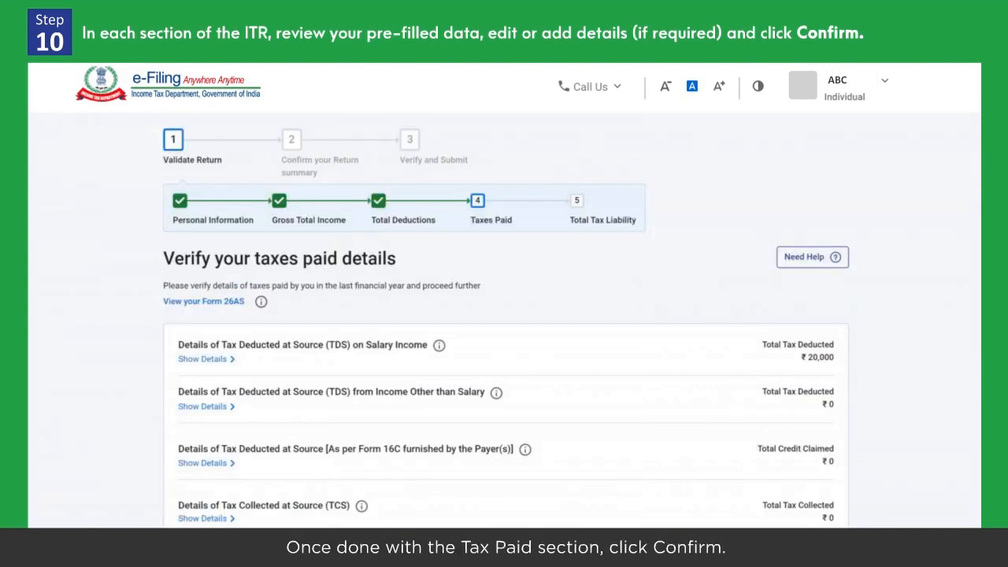
scroll(506, 318, down, 5)
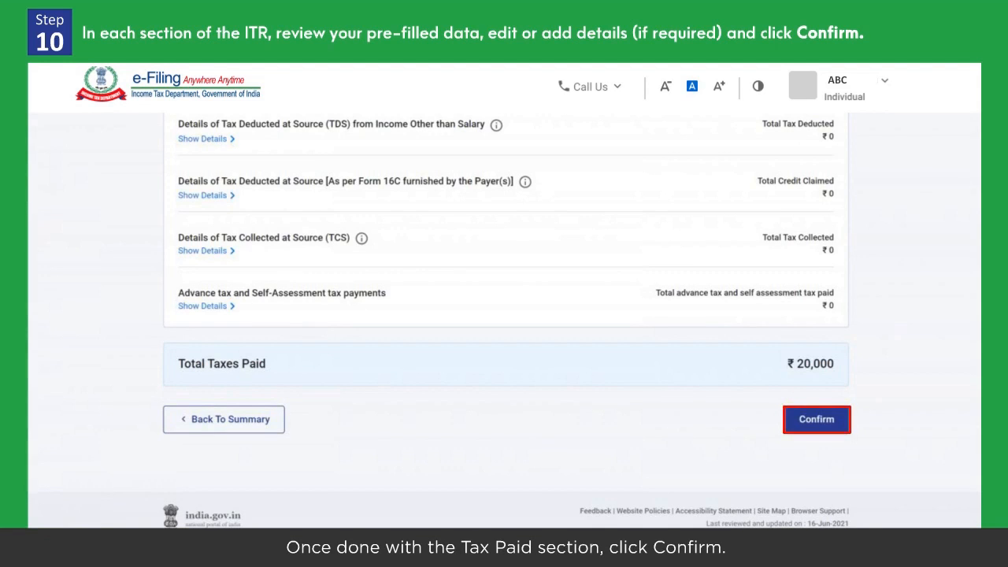
click(817, 419)
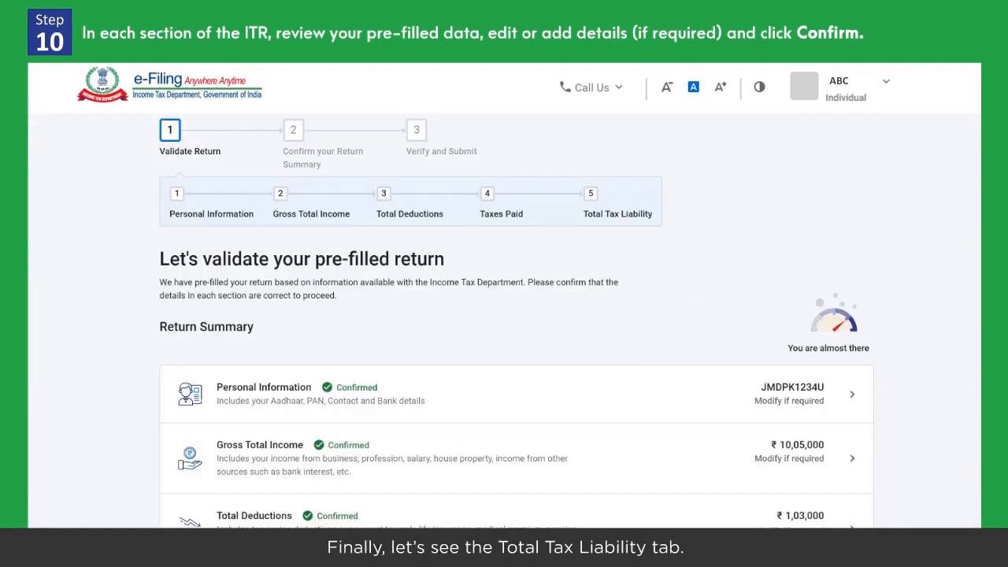
Review the income and tax computation in the Total Tax Liability section, and confirm it
scroll(517, 331, down, 3)
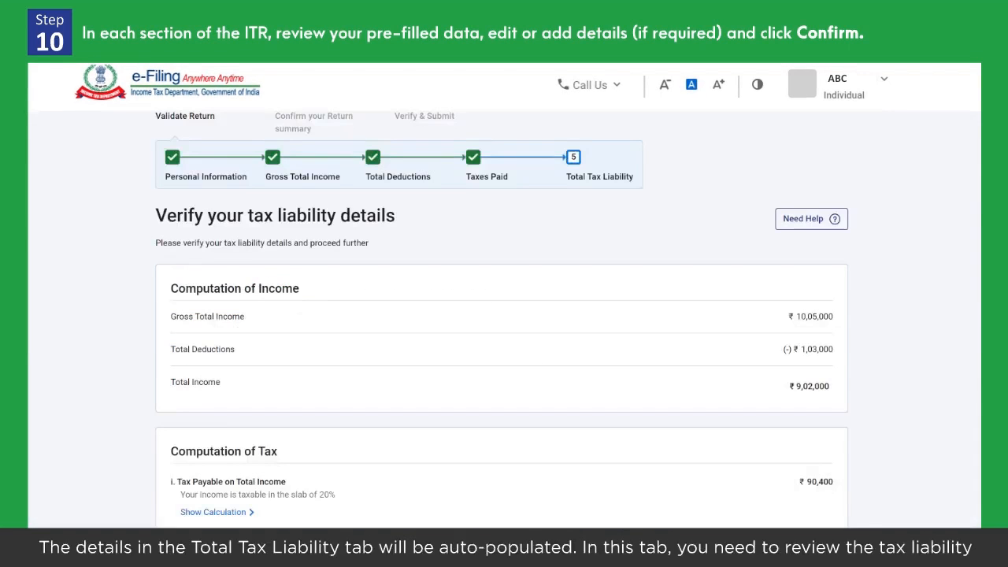
scroll(502, 320, down, 5)
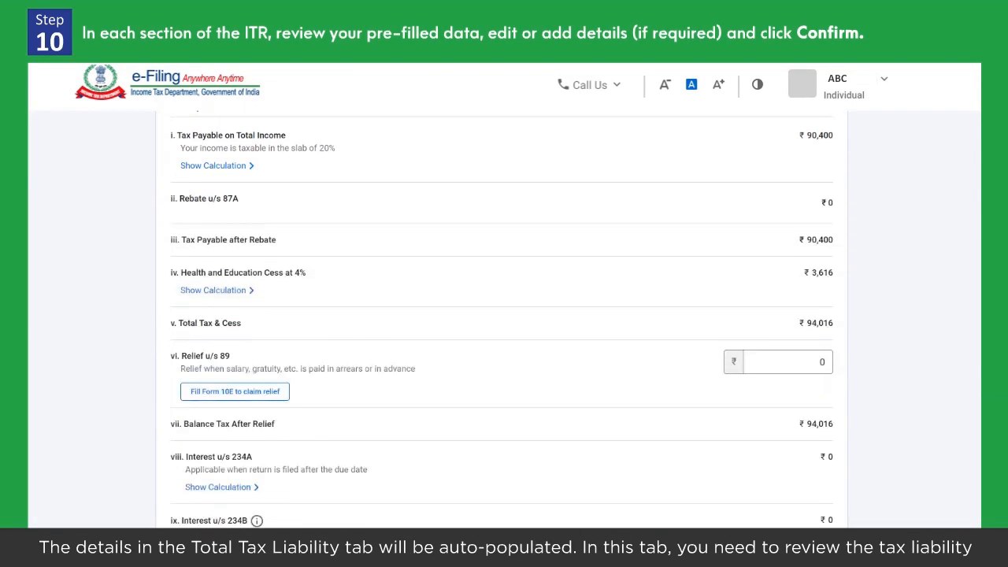
scroll(502, 320, down, 6)
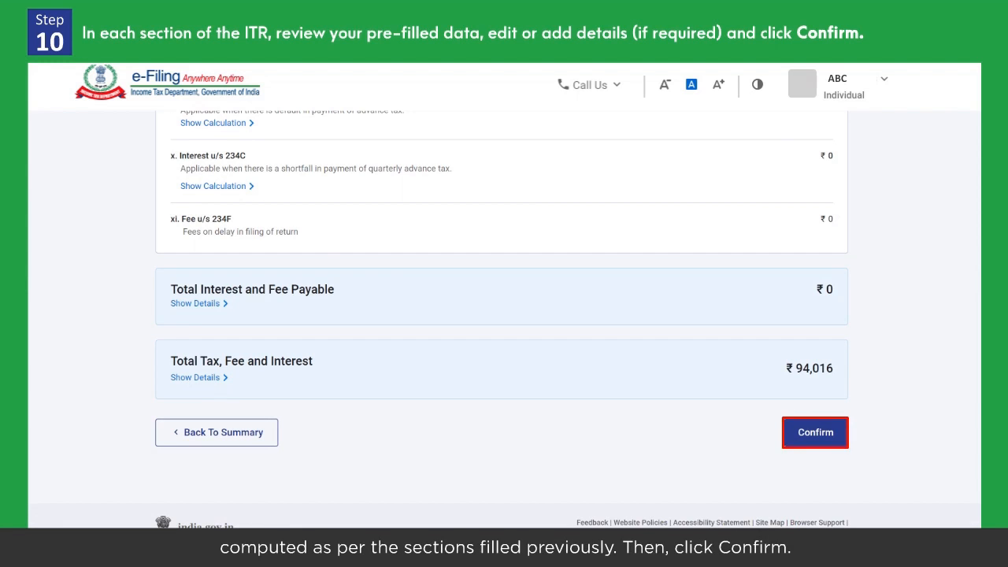
click(816, 432)
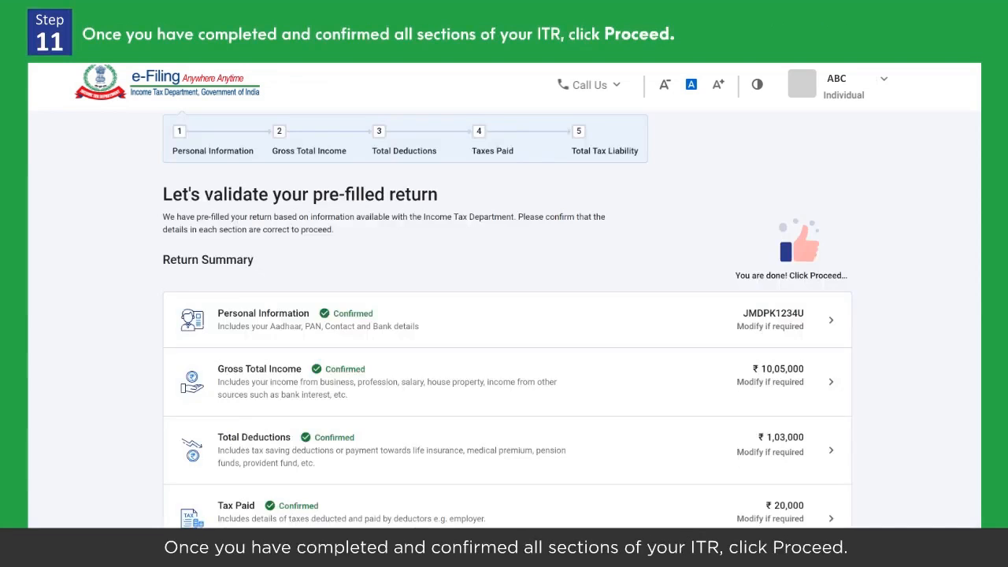
Proceed with all confirmed sections to the tax summary and review the taxable income and tax payable calculation
scroll(504, 315, down, 3)
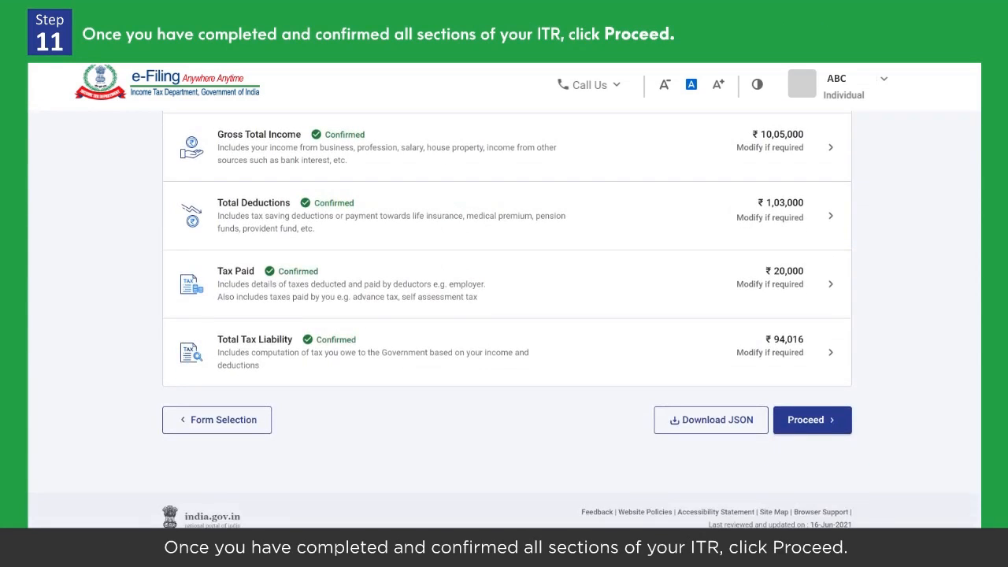
click(813, 420)
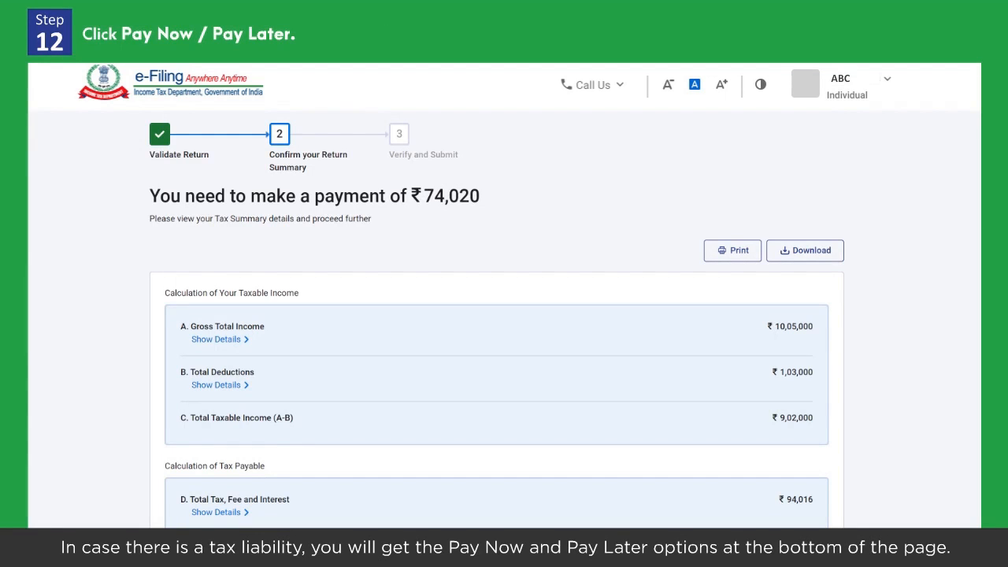
scroll(504, 315, down, 3)
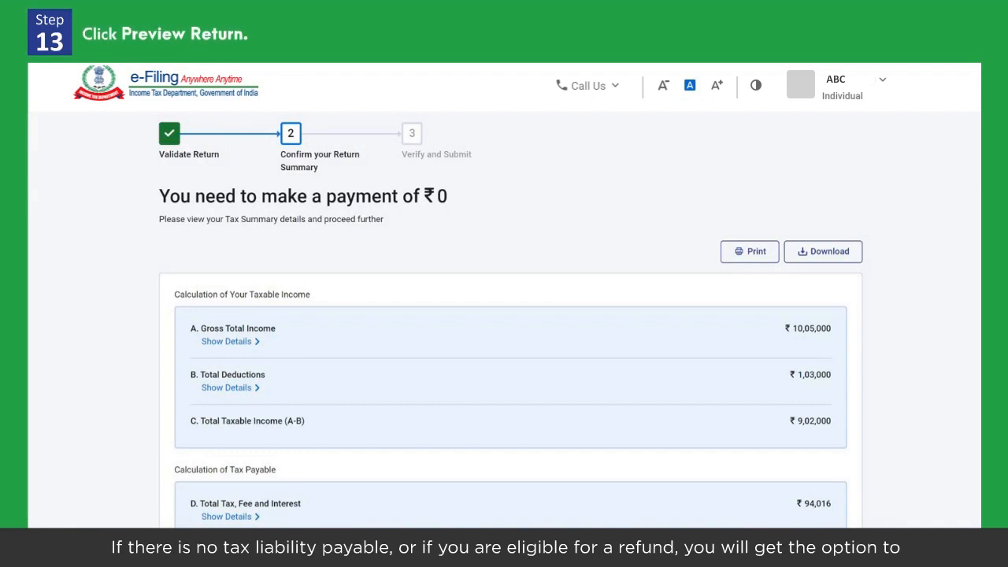
Preview the return with the declaration ticked and the declarant details in the capacity of Self, and proceed to validation
scroll(510, 320, down, 3)
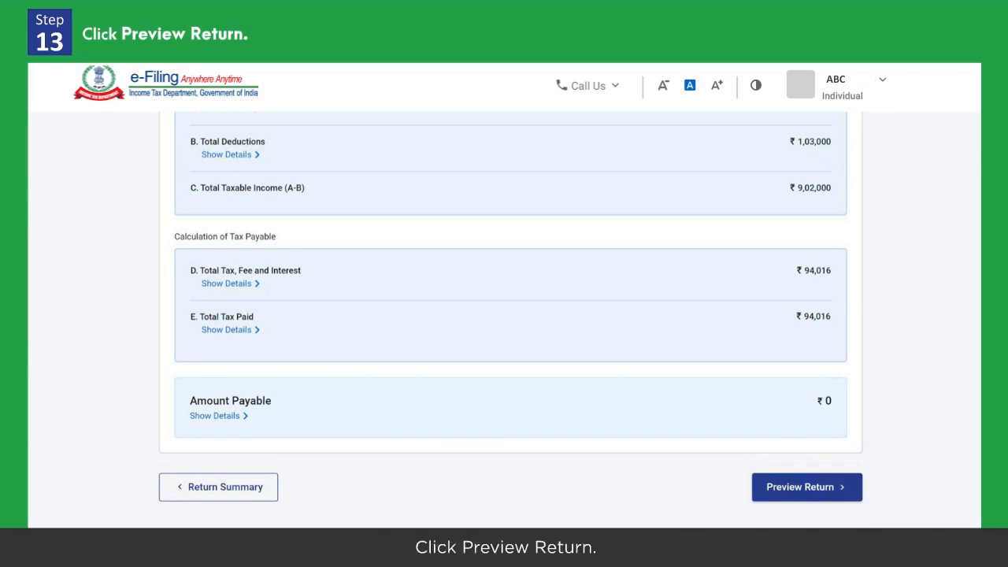
click(809, 488)
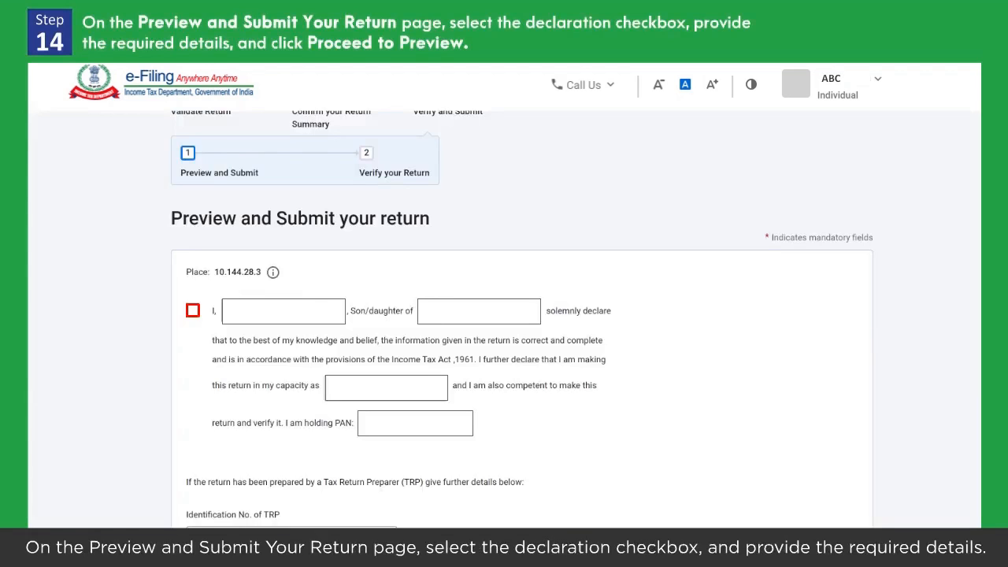
click(191, 310)
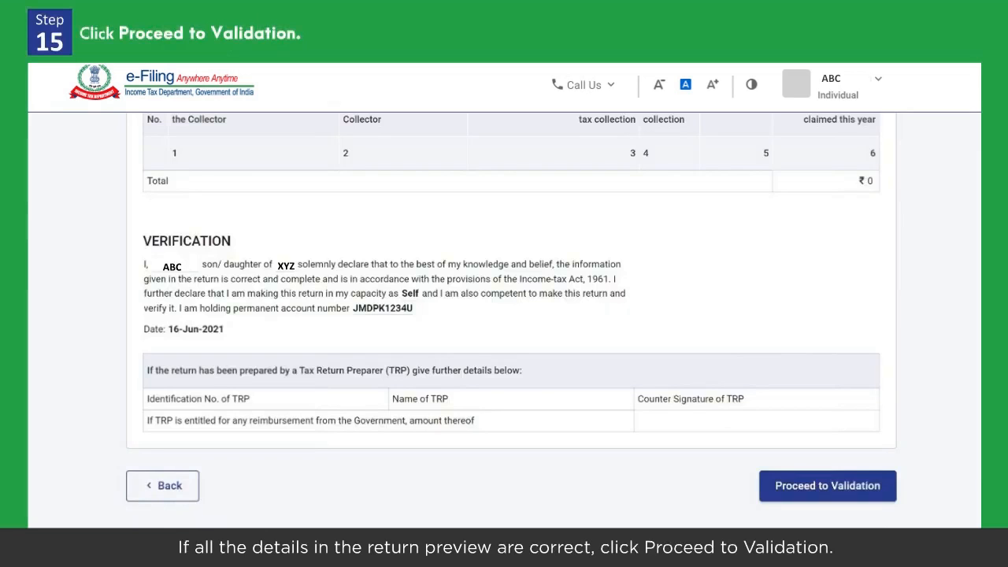
click(828, 485)
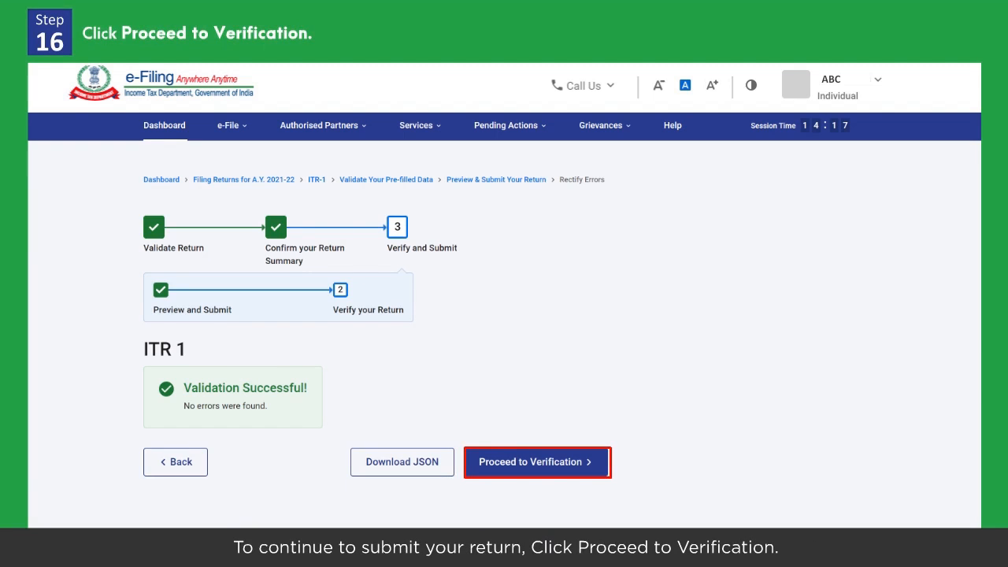
Proceed to the verification of the validated return, choose the e-Verify Now method and continue
click(538, 463)
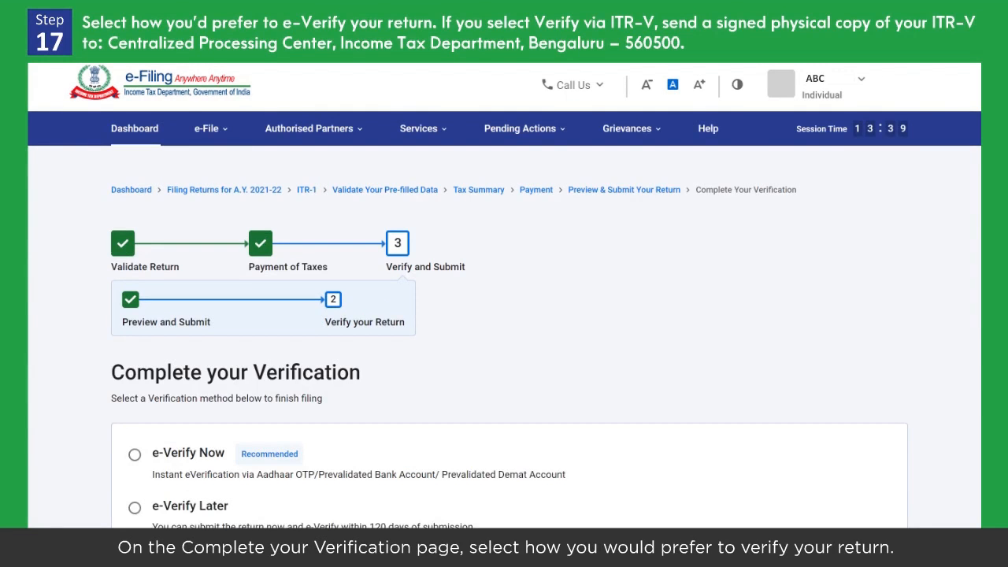
scroll(504, 325, down, 3)
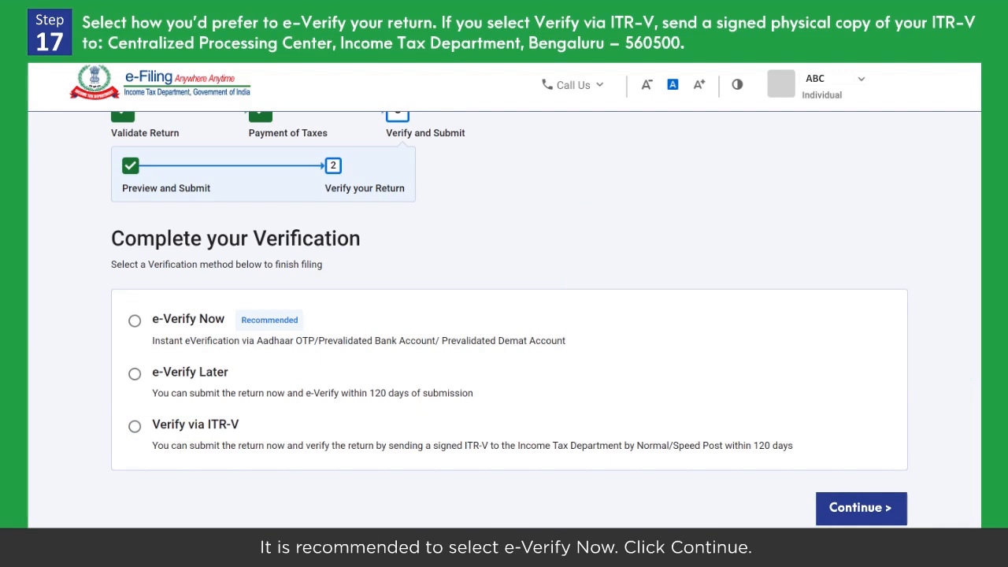
click(134, 322)
click(858, 508)
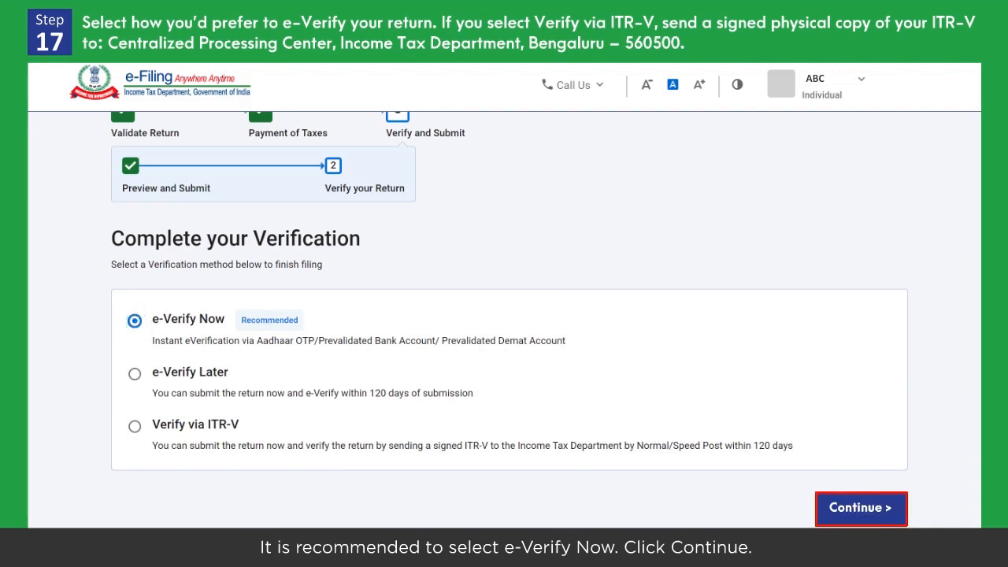